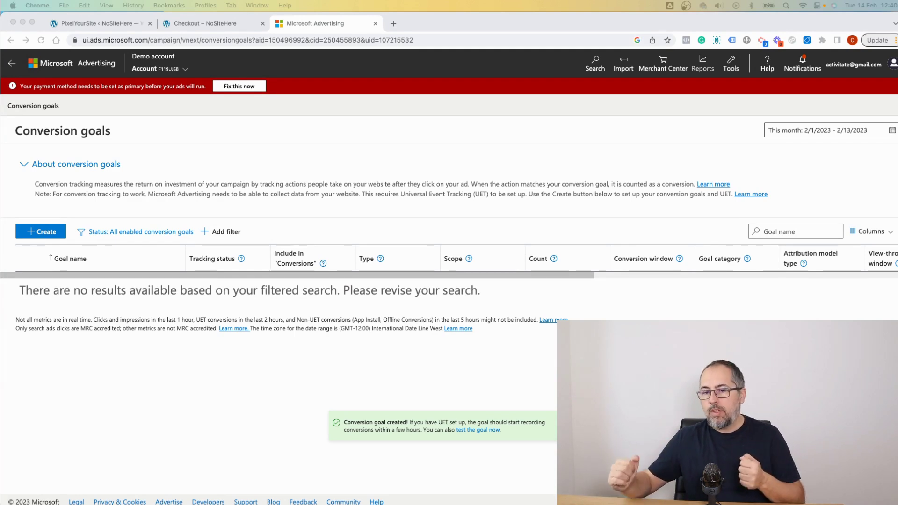
# Reveal the Bing UET tag ID 295007021 in PixelYourSite, then collapse its settings
pyautogui.click(112, 27)
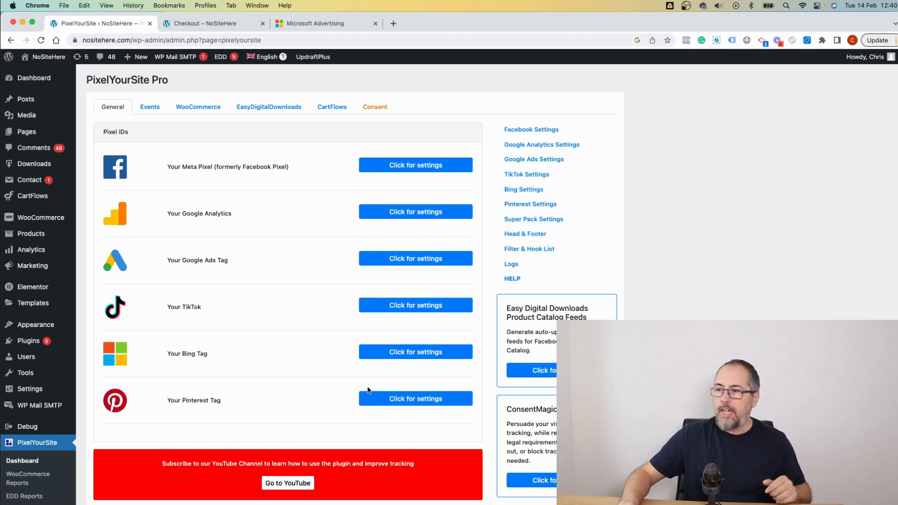
pyautogui.click(408, 354)
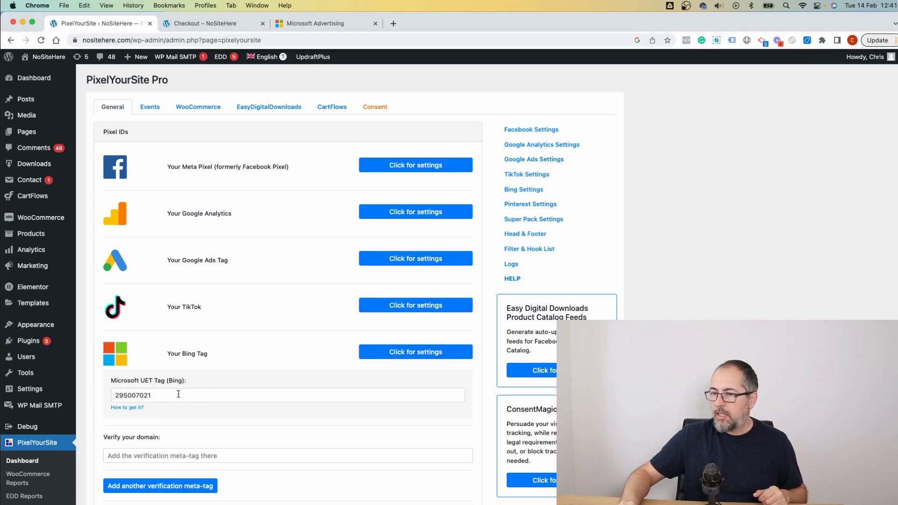
pyautogui.click(415, 352)
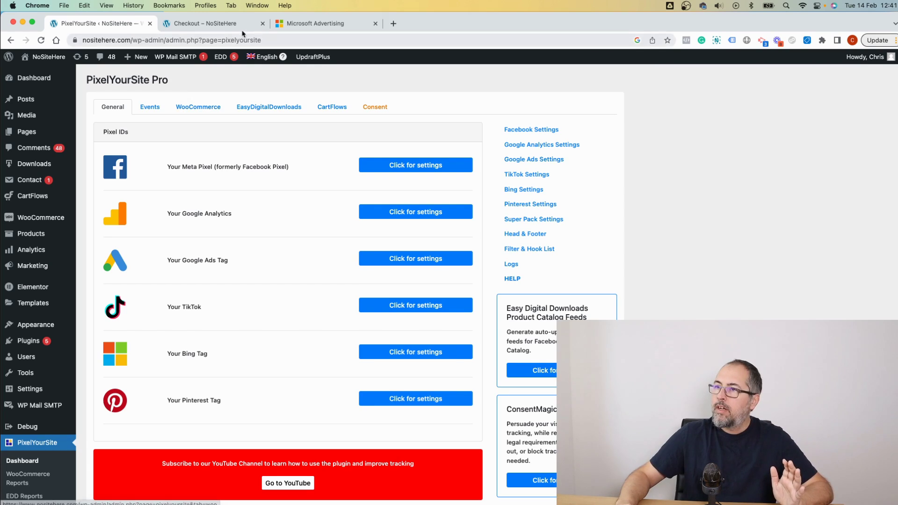
# From Tools > Conversion goals, create a new goal tracking conversions on a website
pyautogui.click(309, 24)
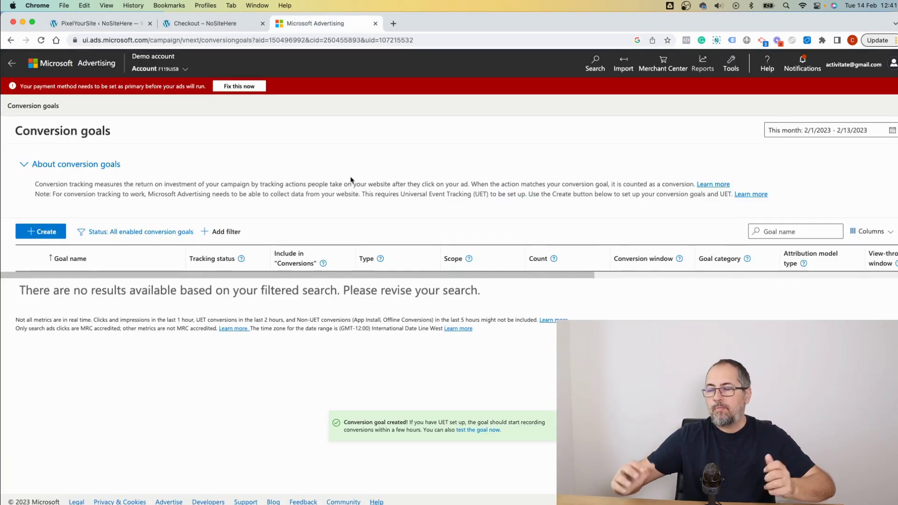
pyautogui.click(731, 64)
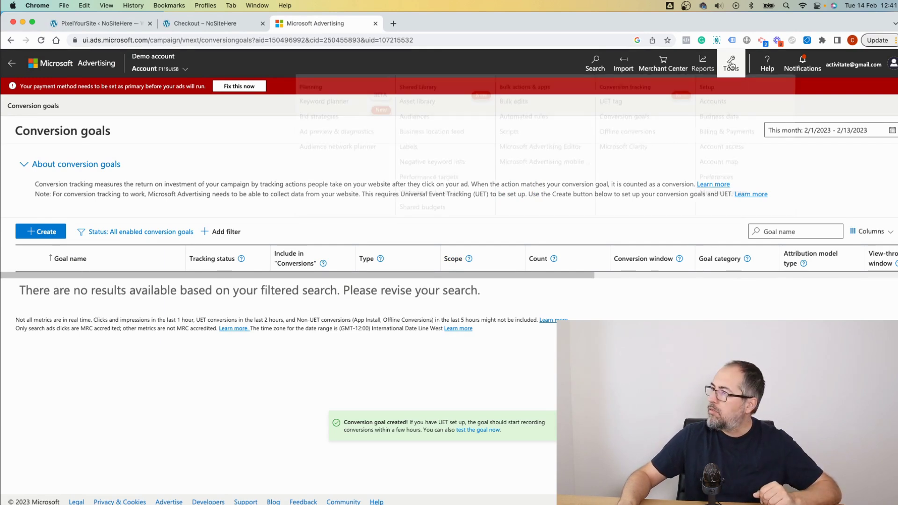
pyautogui.click(625, 120)
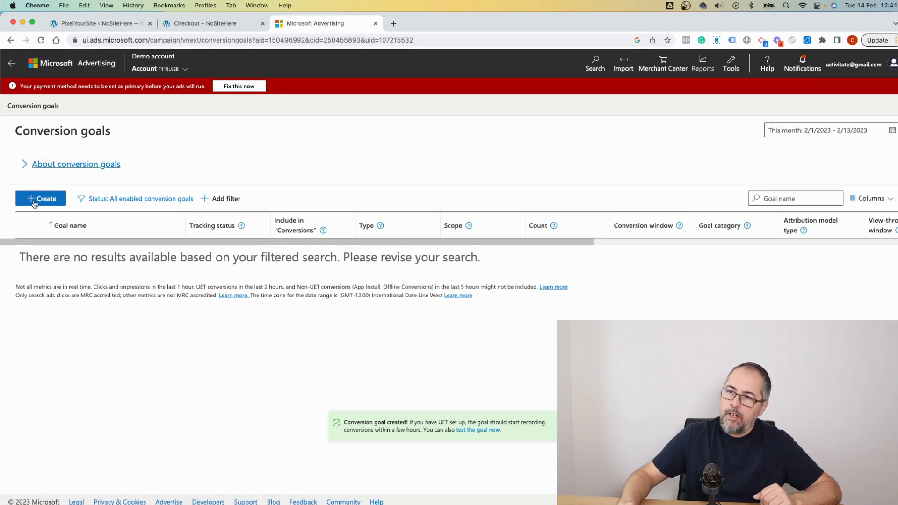
pyautogui.click(33, 202)
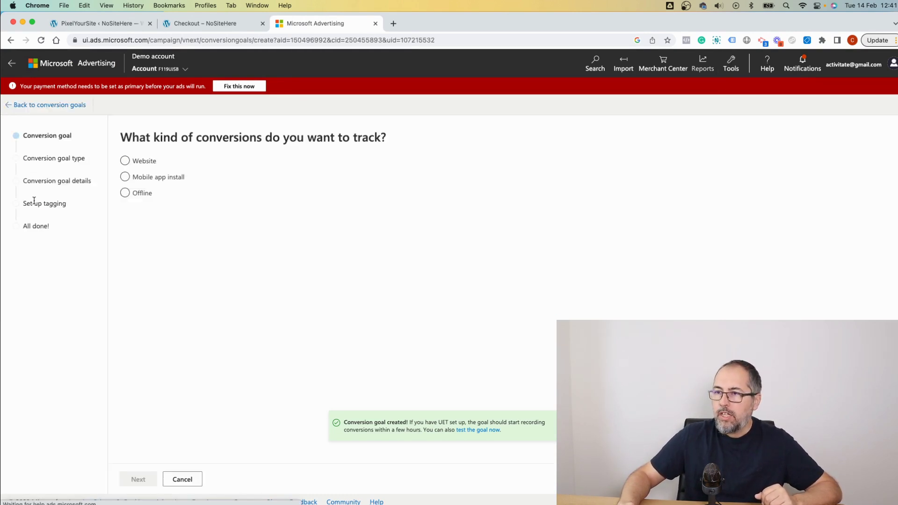
pyautogui.click(124, 161)
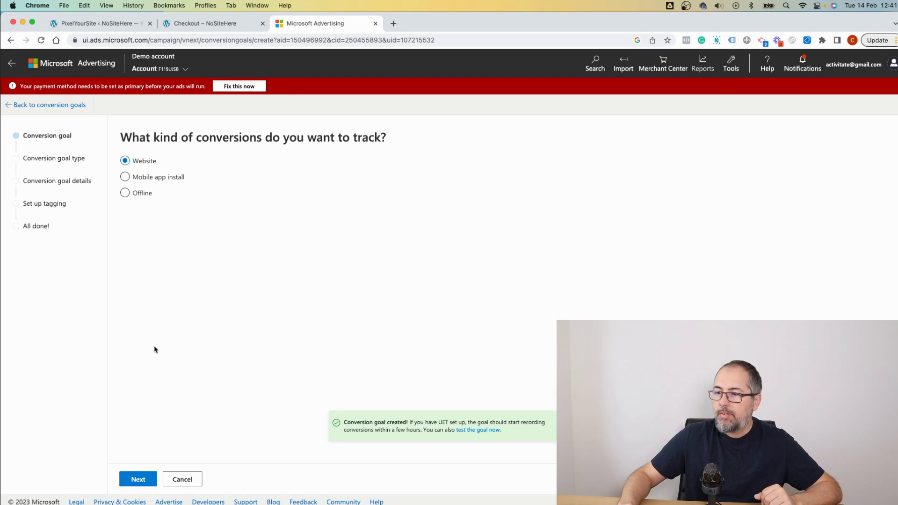
pyautogui.click(138, 479)
# Set the goal category to Purchase with the Event goal type and continue to goal details
pyautogui.click(190, 182)
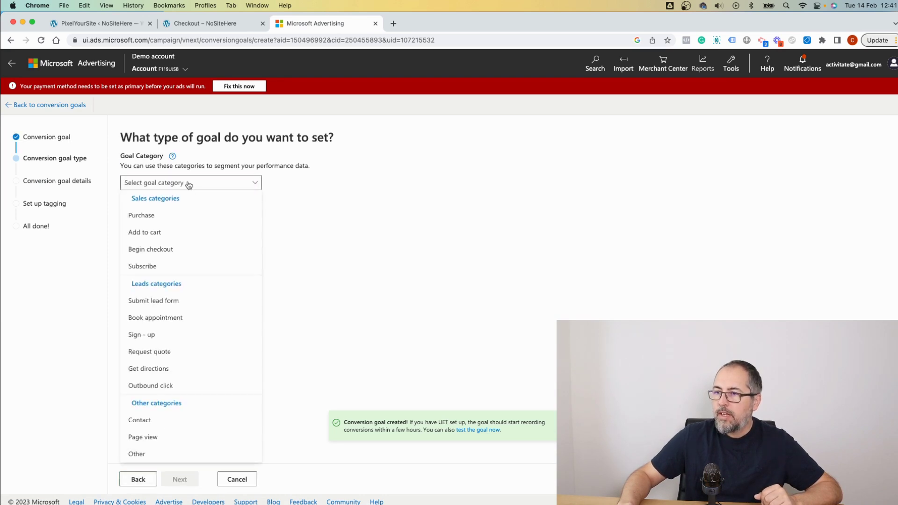
pyautogui.click(165, 219)
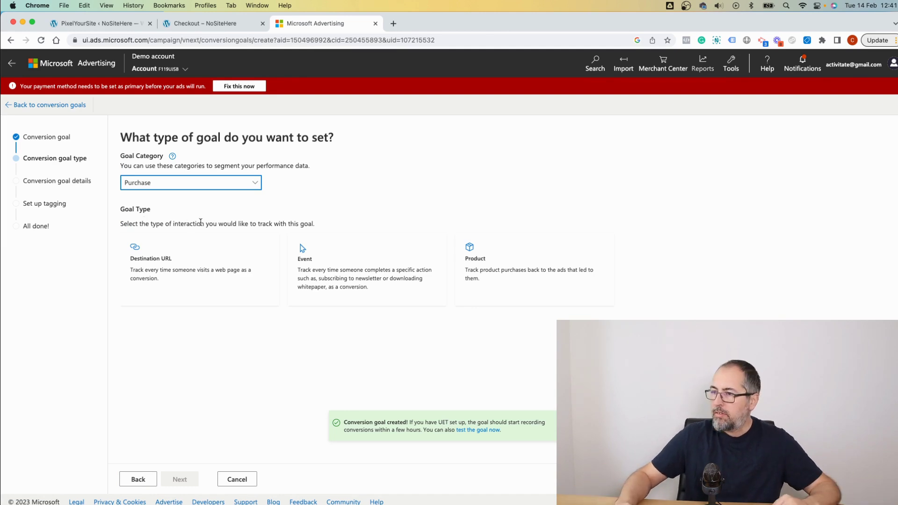
pyautogui.click(356, 262)
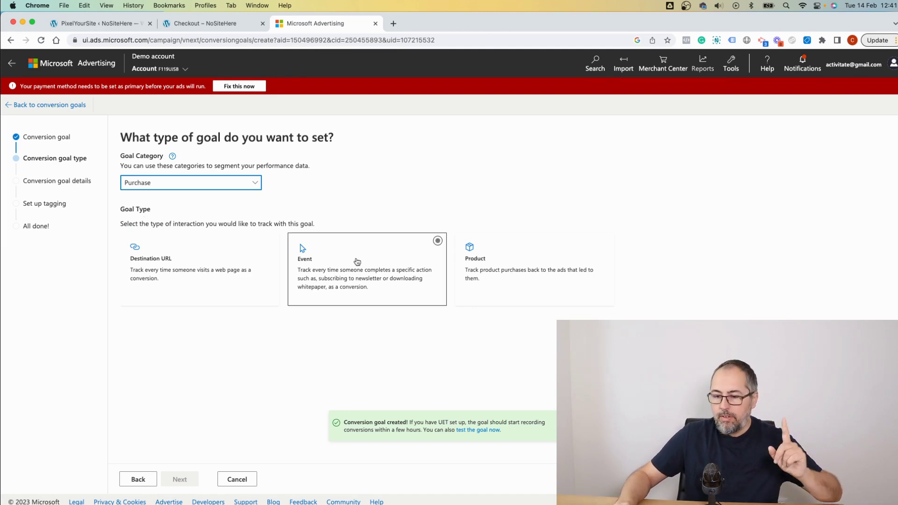
pyautogui.click(357, 262)
pyautogui.click(182, 479)
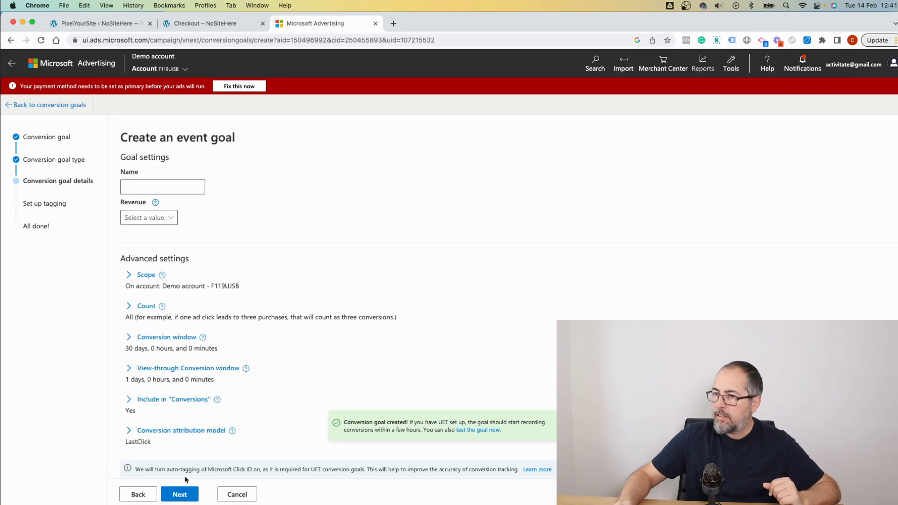
# Name the goal 'NoSiteHere Purchase' with revenue 'Conversion action value may vary' and continue
pyautogui.click(162, 186)
pyautogui.write('NoSiteHere Purchase')
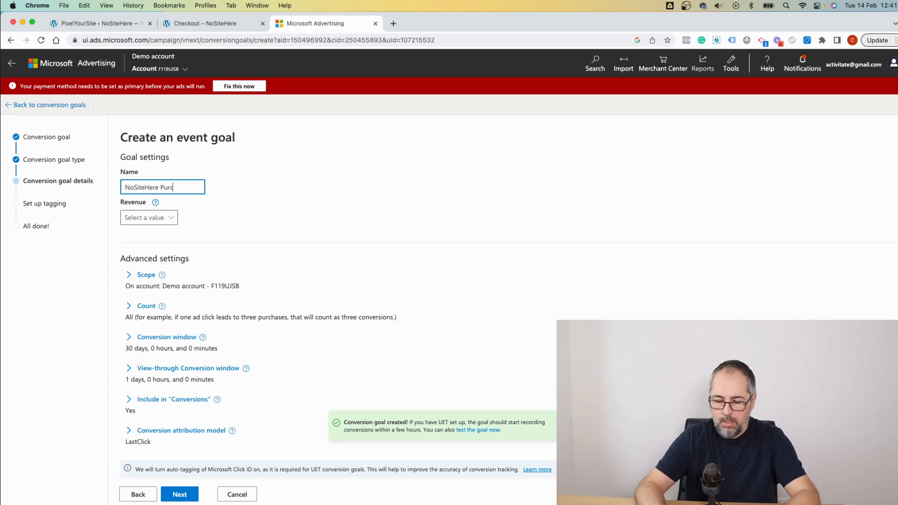
pyautogui.click(148, 217)
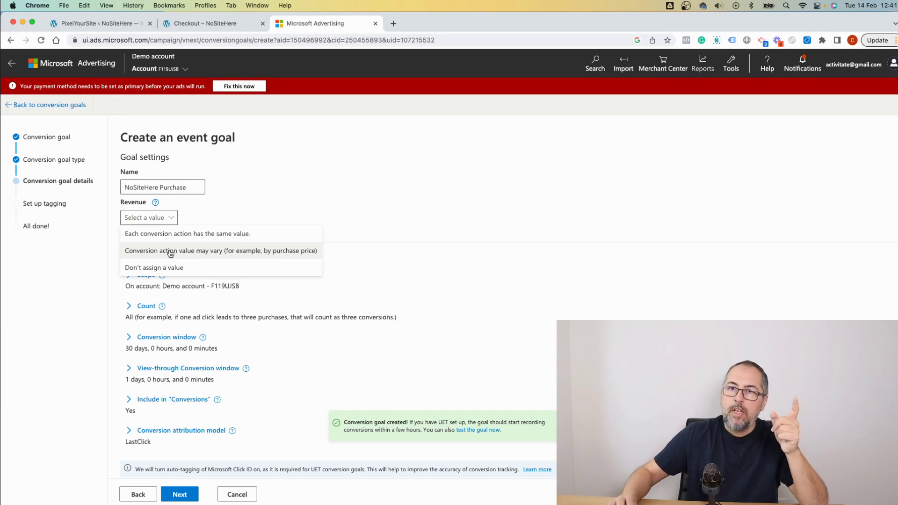
pyautogui.click(170, 252)
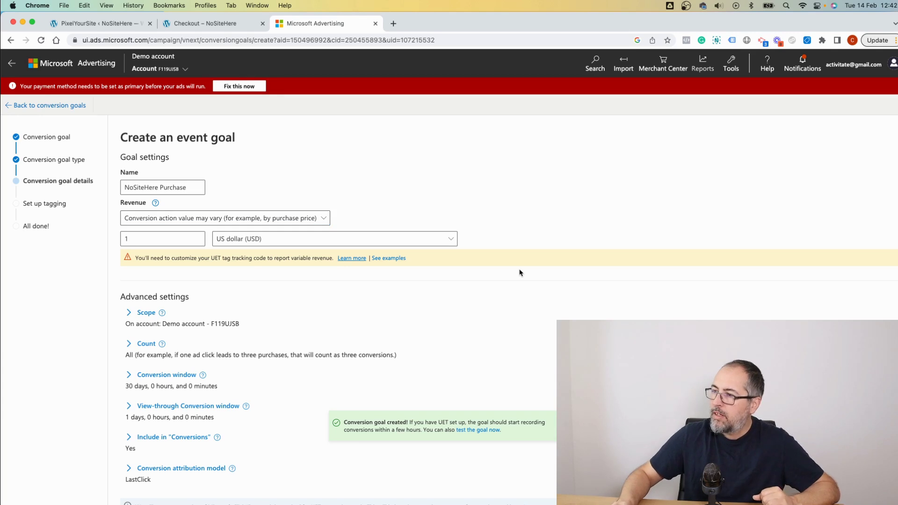
pyautogui.scroll(-3, 520, 272)
pyautogui.click(180, 479)
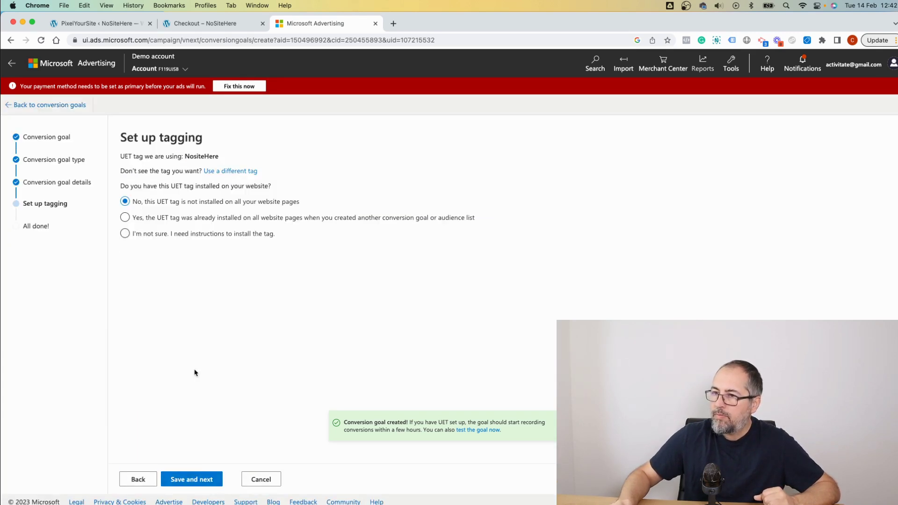
# Save the goal details, choose 'Install the tag yourself' and advance past the manual base tag code
pyautogui.click(194, 480)
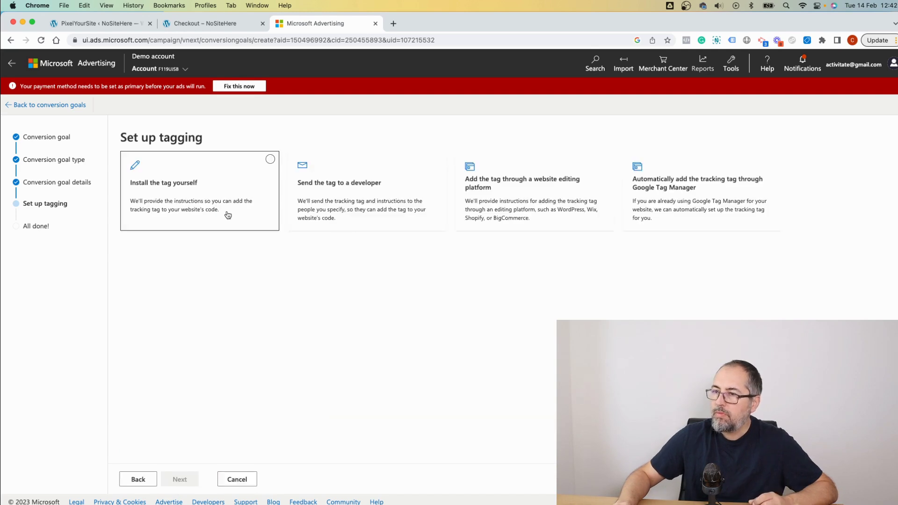
pyautogui.click(168, 197)
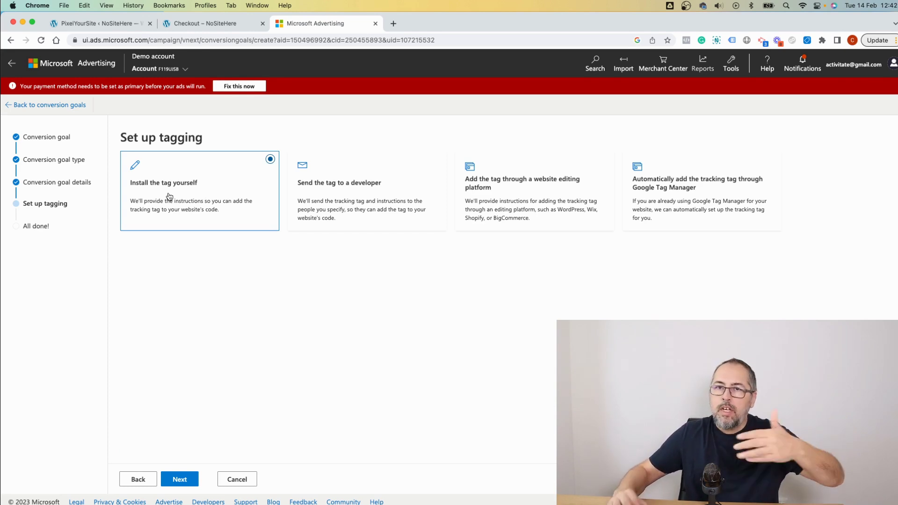
pyautogui.click(179, 479)
pyautogui.scroll(-2, 414, 336)
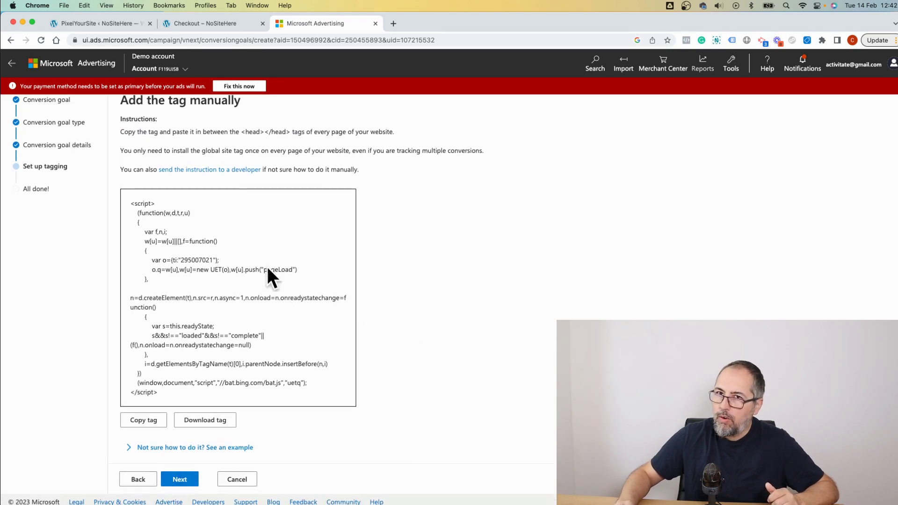
pyautogui.click(179, 479)
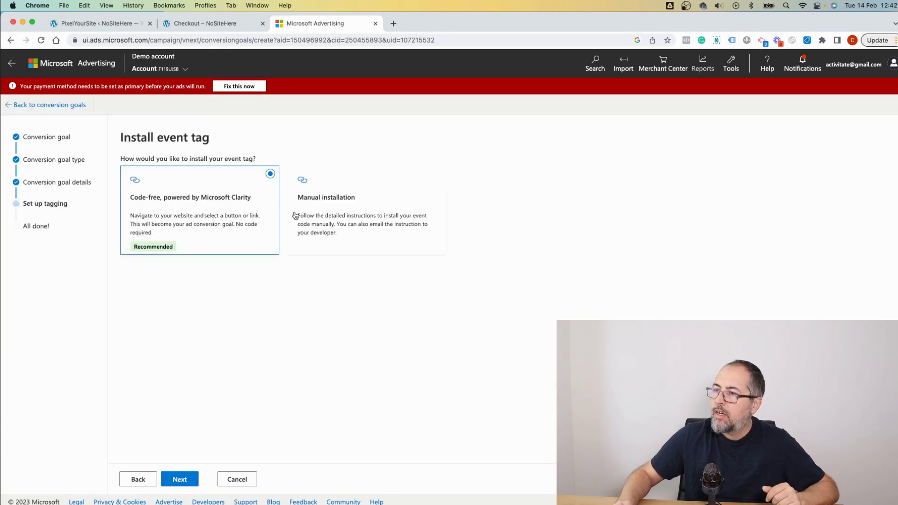
# Choose manual event tag installation and keep the action parameter equal to 'purchase'
pyautogui.click(340, 186)
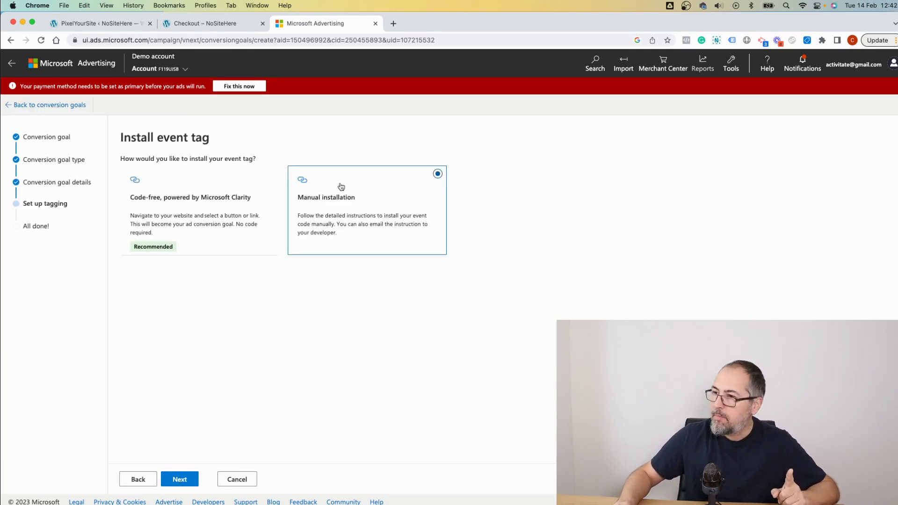
pyautogui.click(180, 479)
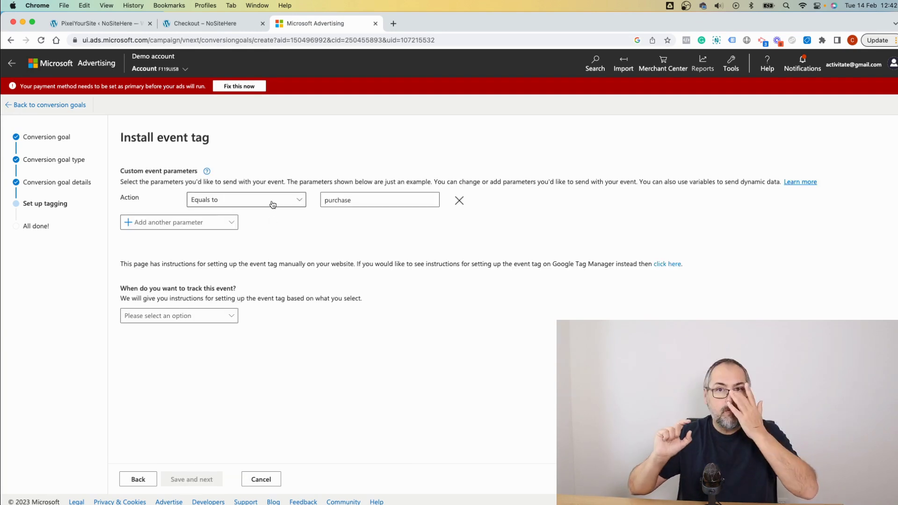
pyautogui.click(336, 201)
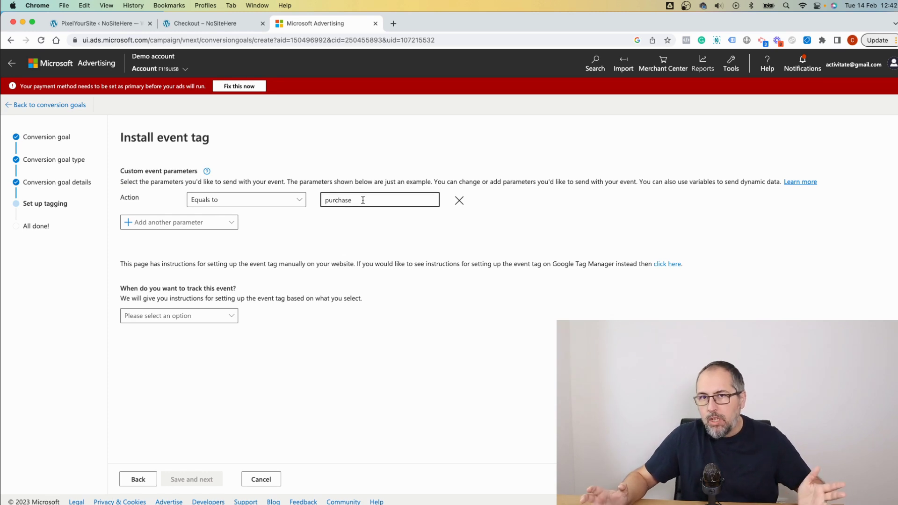
pyautogui.click(274, 205)
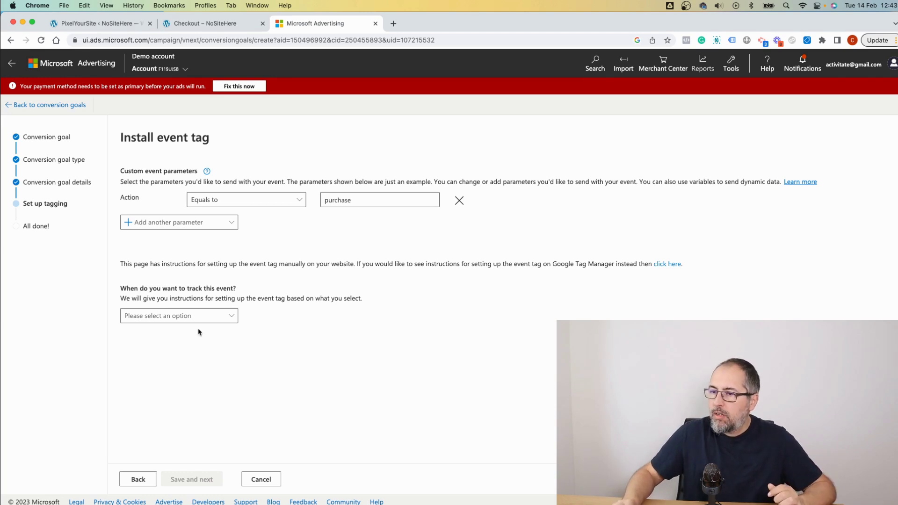
# Set tracking to 'Track event on page load' so the event tag code appears
pyautogui.click(196, 317)
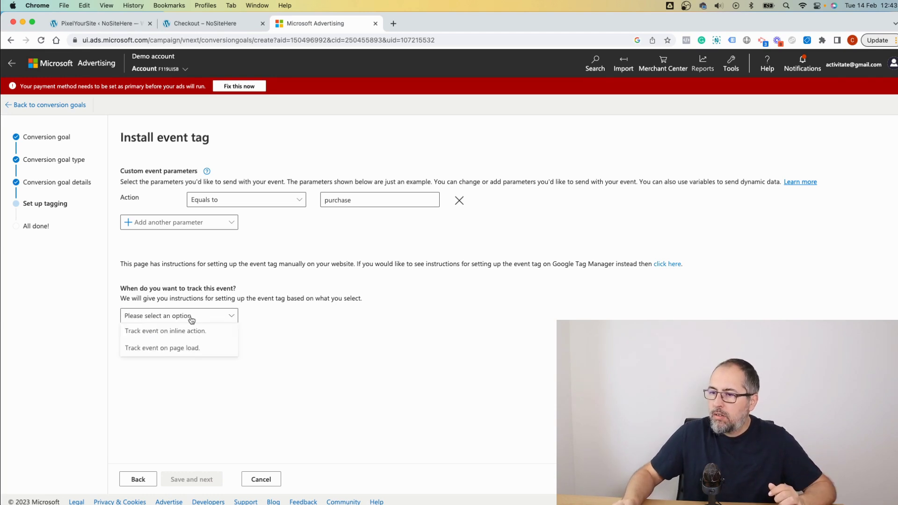
pyautogui.click(180, 351)
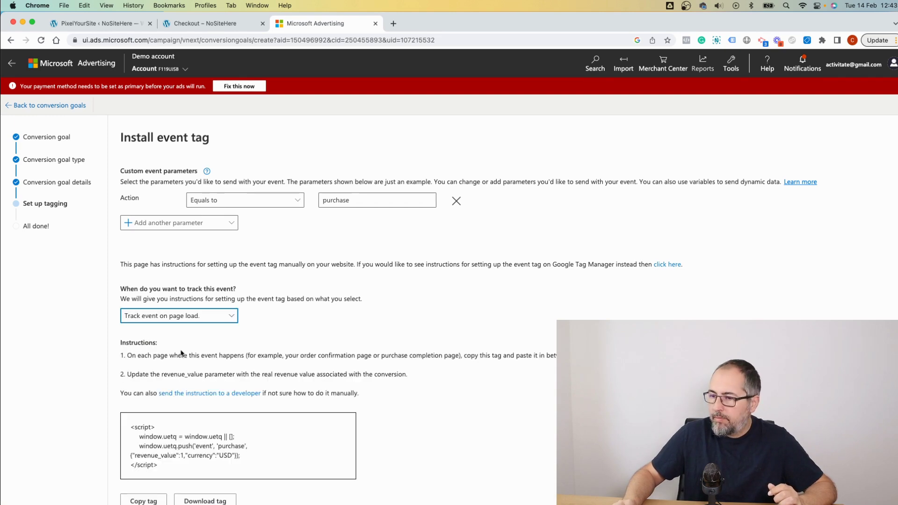
pyautogui.scroll(-3, 365, 354)
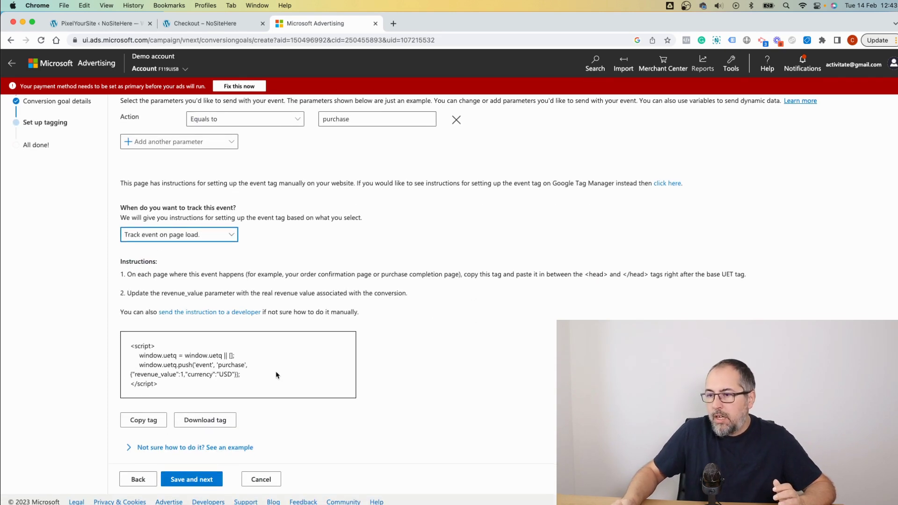
pyautogui.click(426, 419)
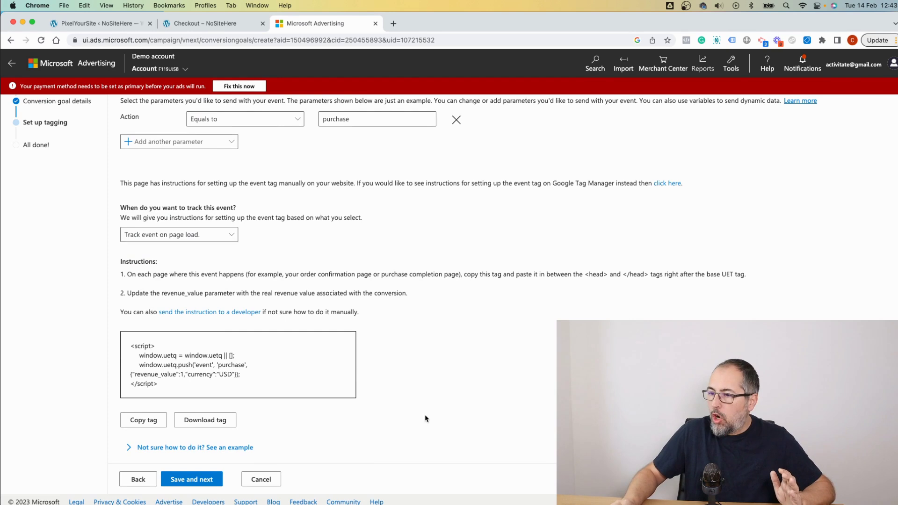
# Save the tag setup and finish on the All done! page, returning to Conversion goals
pyautogui.click(186, 480)
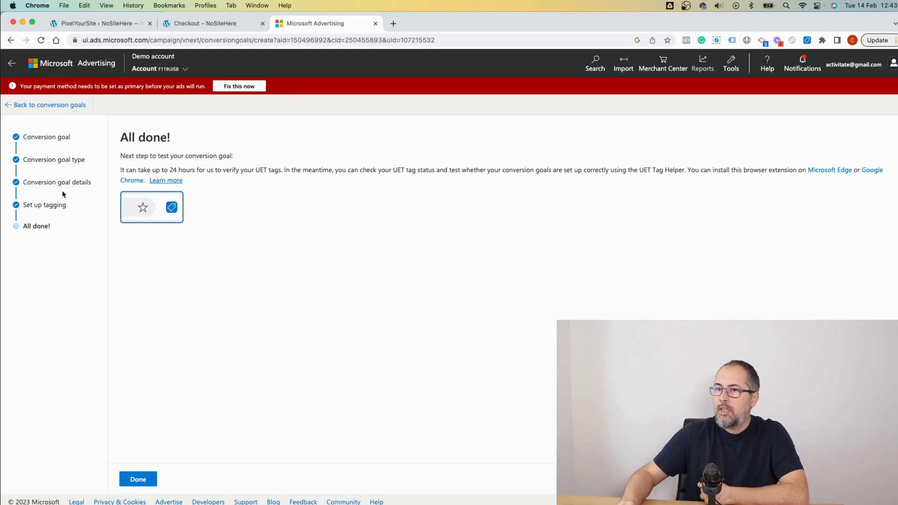
pyautogui.click(141, 481)
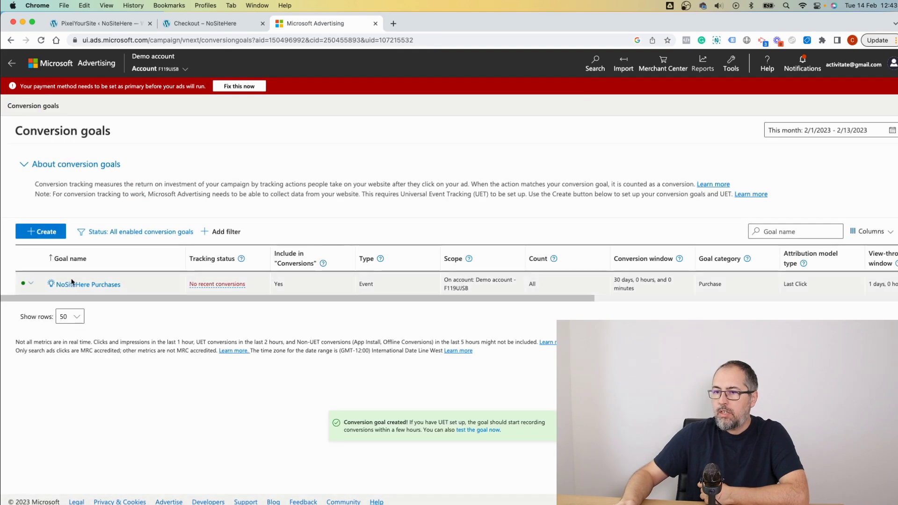
# Switch back to the PixelYourSite Pro dashboard listing its pixel IDs
pyautogui.click(104, 23)
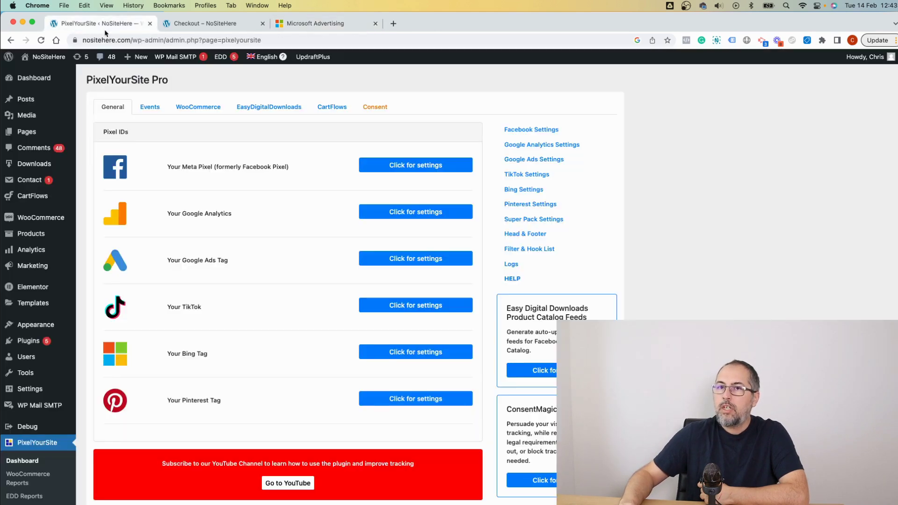